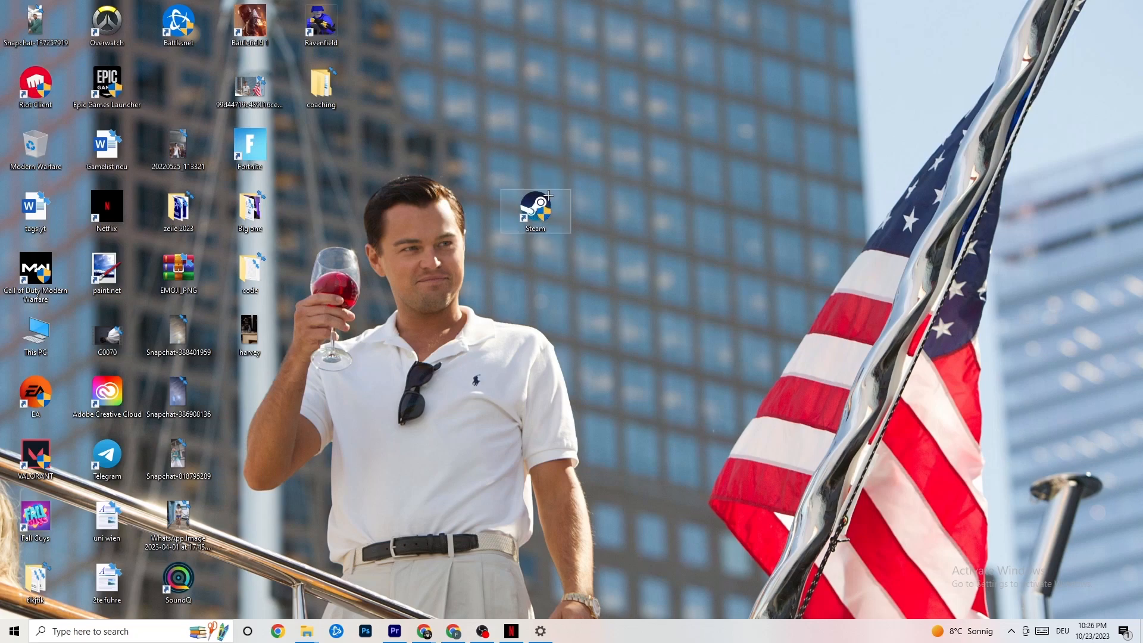
# Look at the launch options for the Steam desktop shortcut, including Run as administrator, without choosing one
pyautogui.moveTo(551, 196)
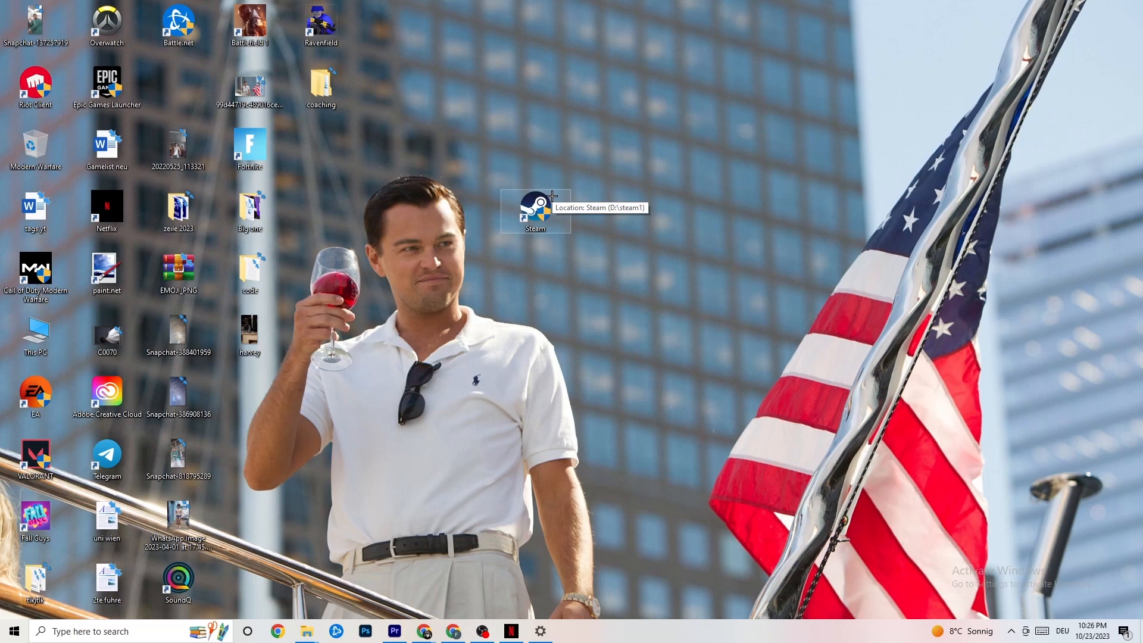
pyautogui.rightClick(547, 207)
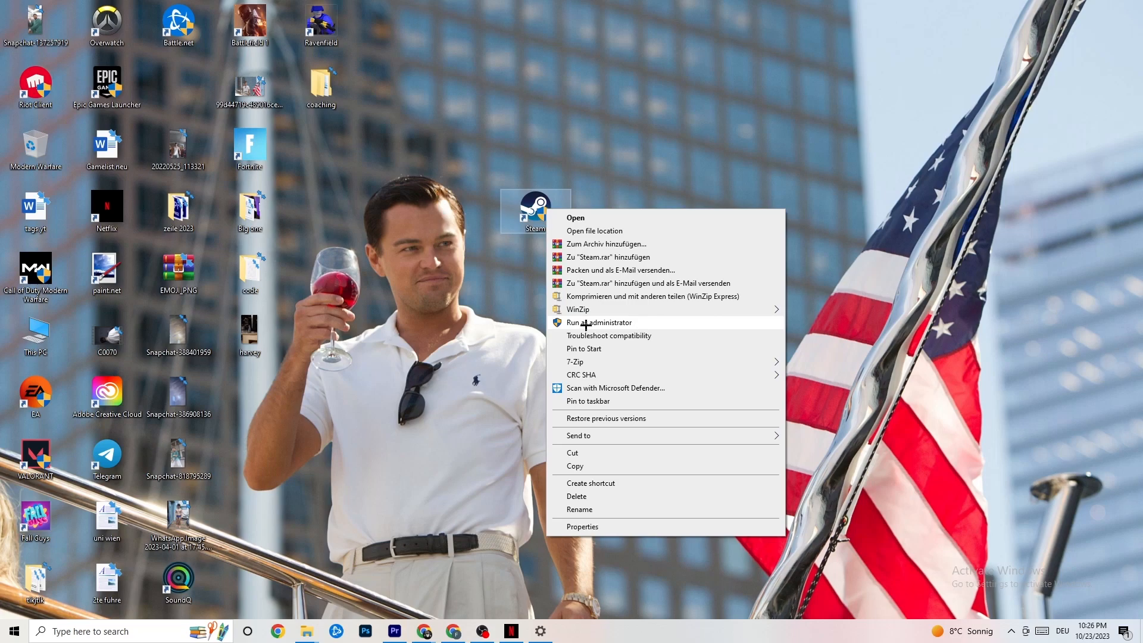
pyautogui.click(507, 317)
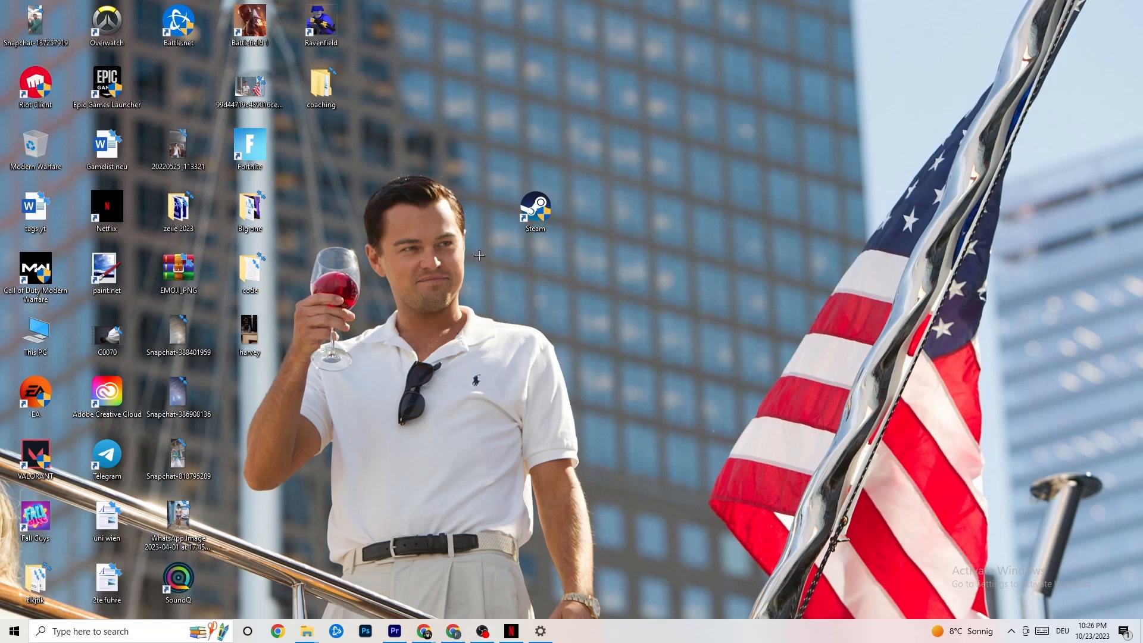
# Review the Steam shortcut's compatibility settings and available Windows compatibility modes, then accept the properties as they are
pyautogui.rightClick(533, 211)
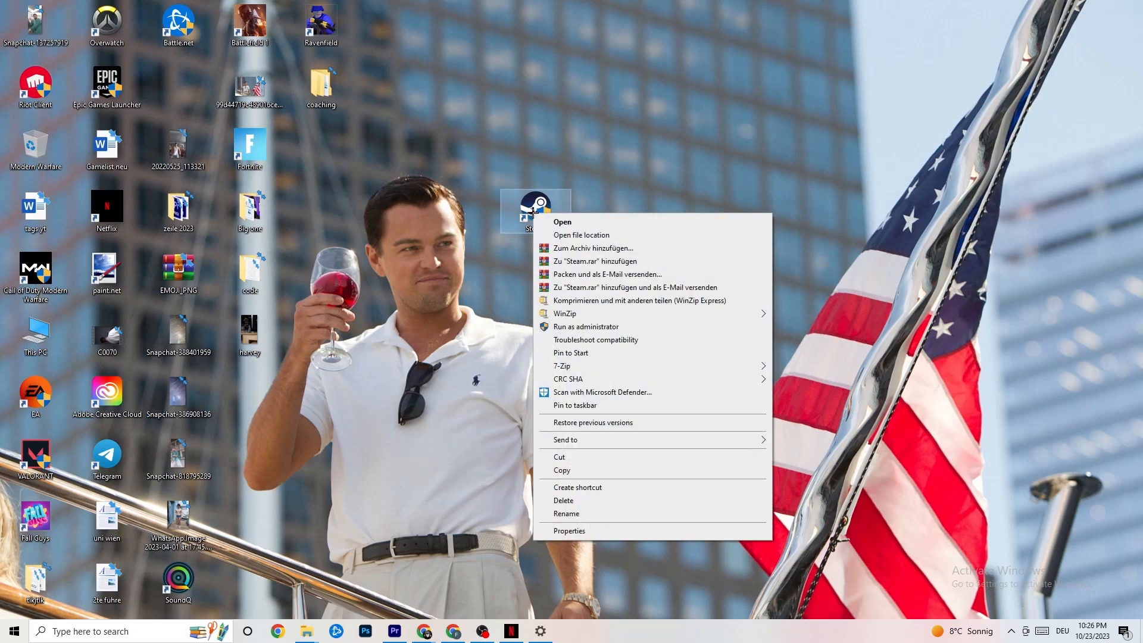
pyautogui.click(594, 534)
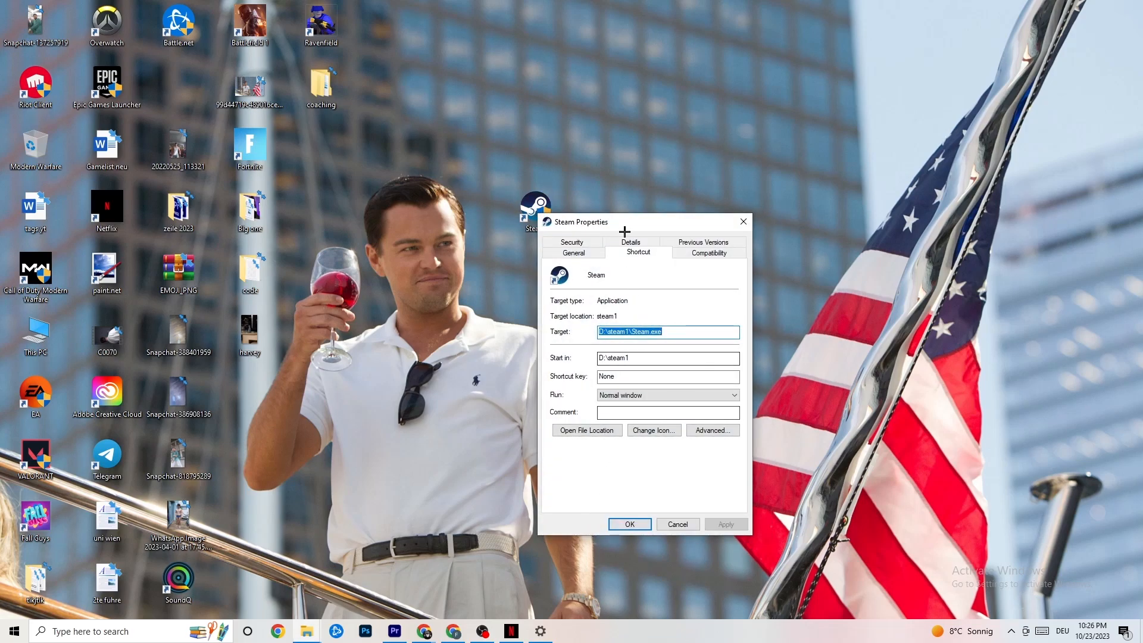
pyautogui.moveTo(620, 218); pyautogui.dragTo(564, 132)
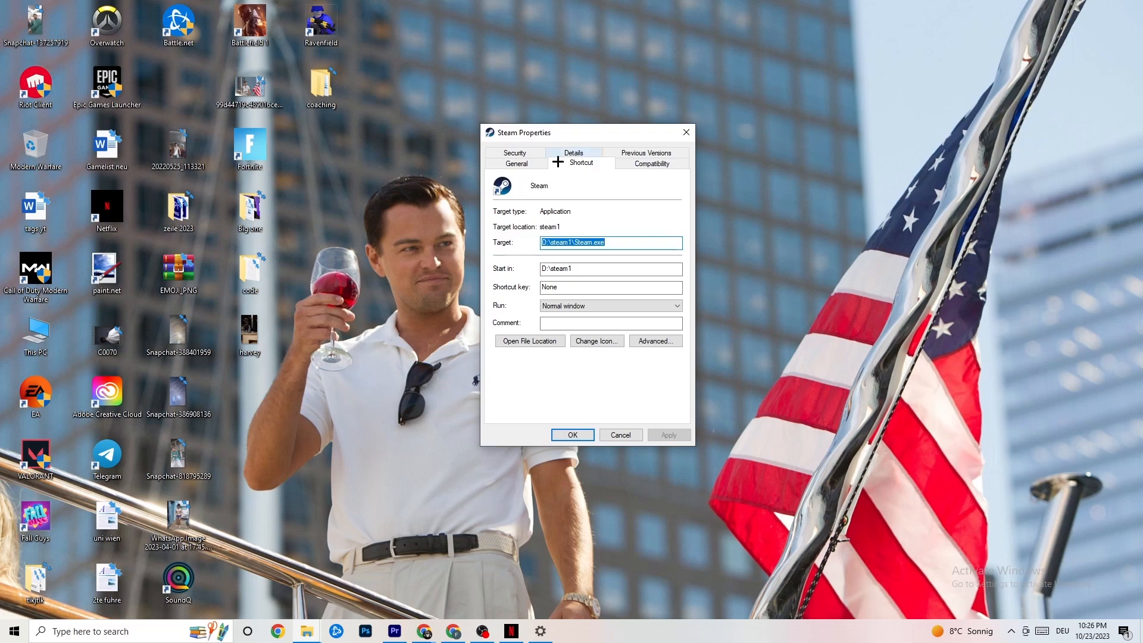
pyautogui.click(620, 161)
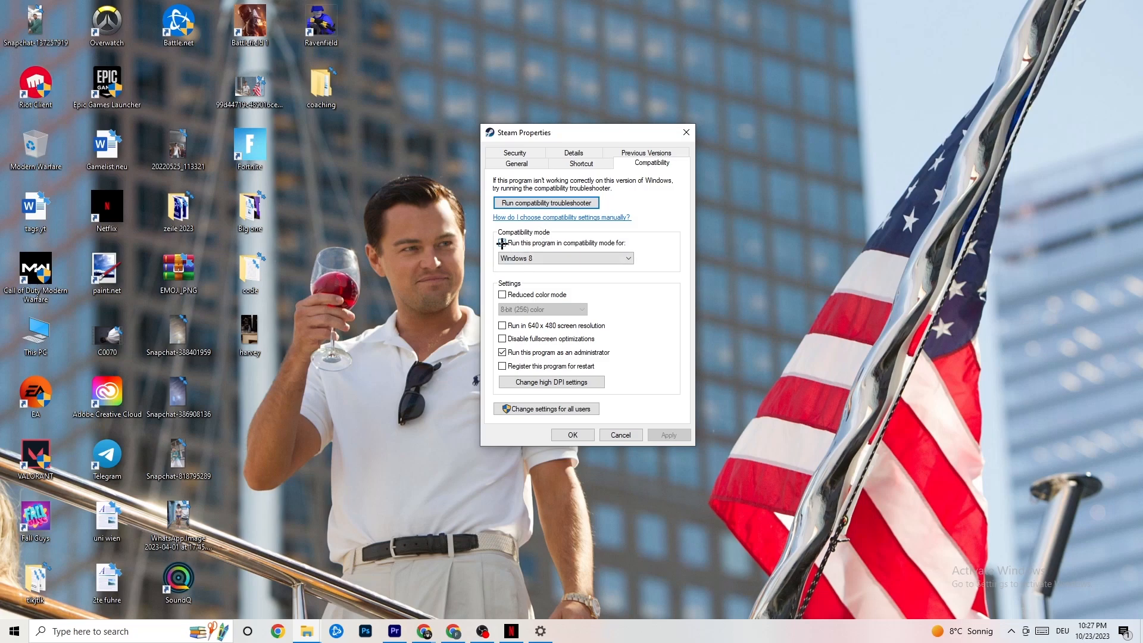
pyautogui.click(555, 257)
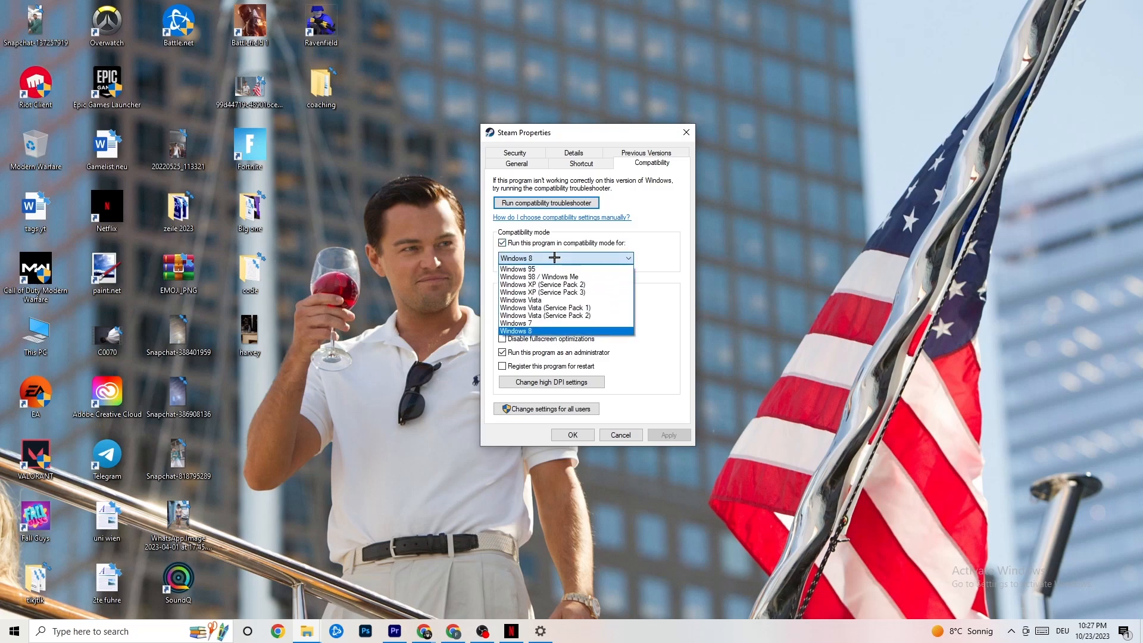
pyautogui.click(648, 276)
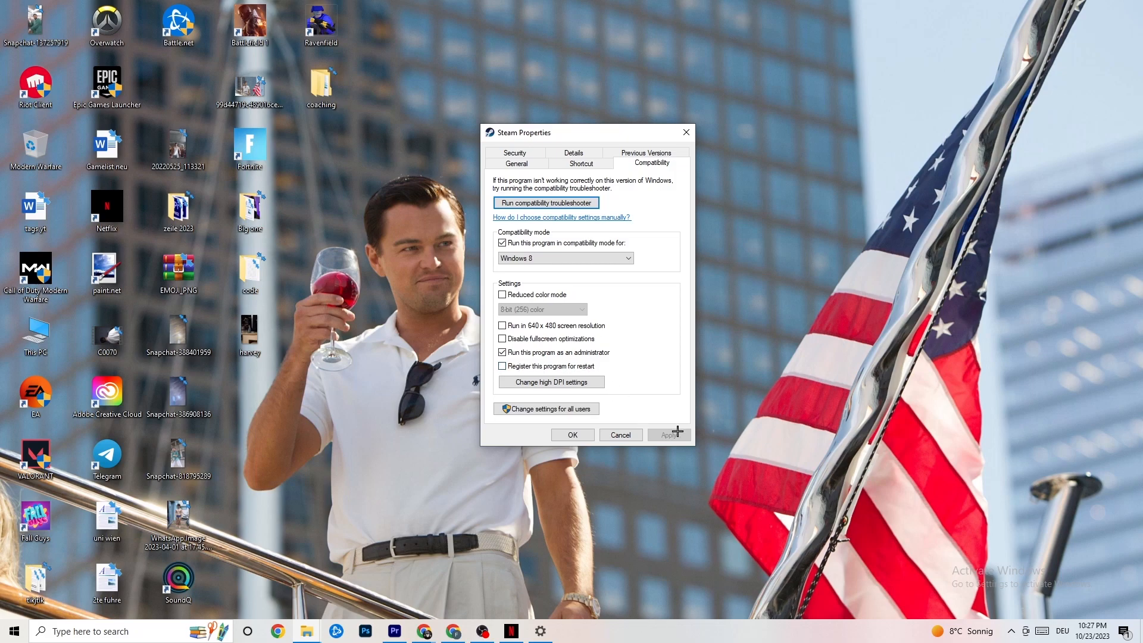
pyautogui.click(573, 435)
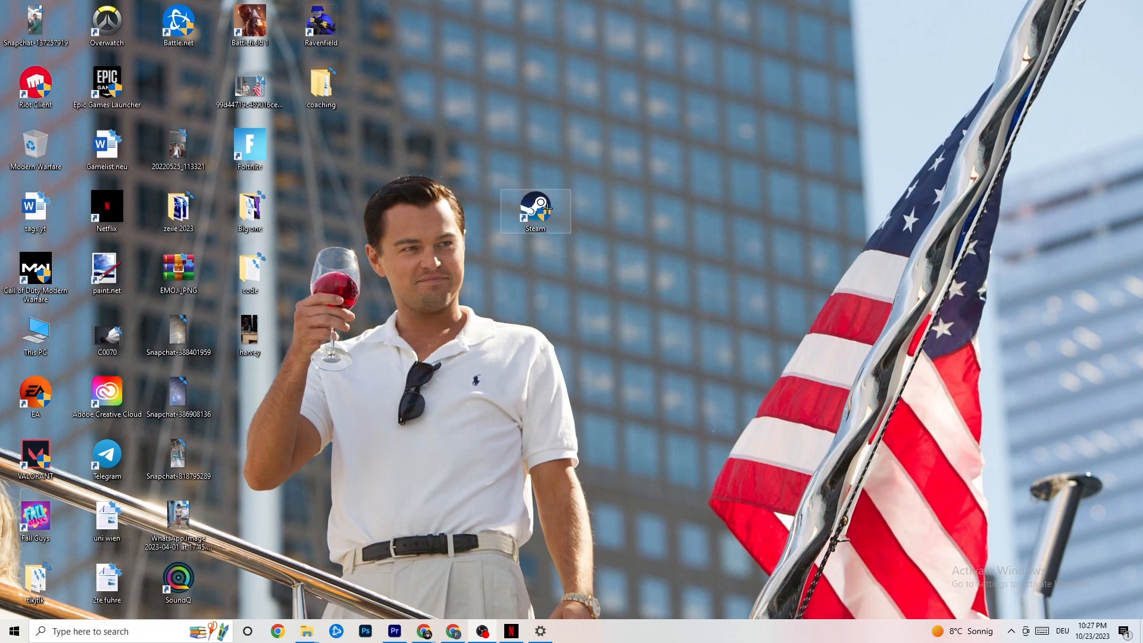
pyautogui.click(0, 642)
pyautogui.click(424, 536)
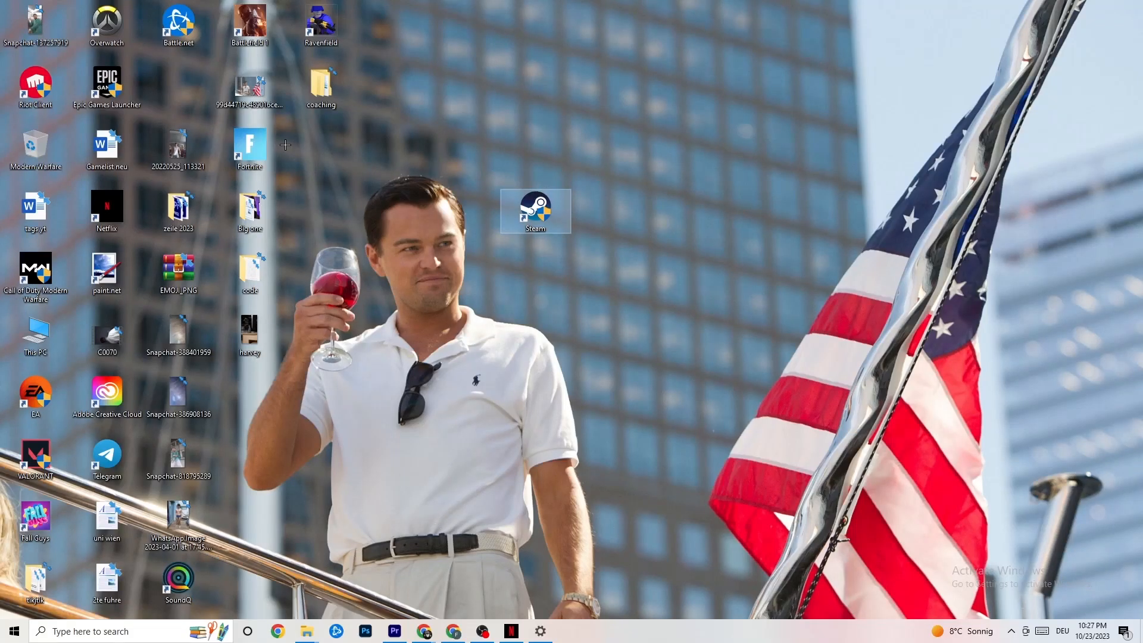
pyautogui.rightClick(524, 216)
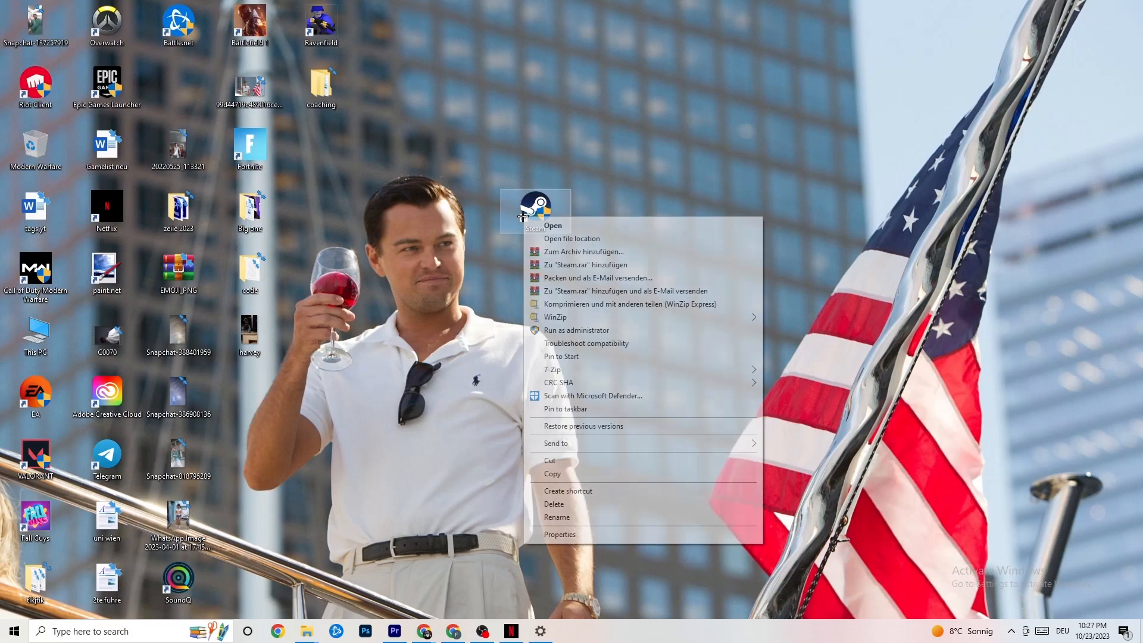
pyautogui.click(461, 283)
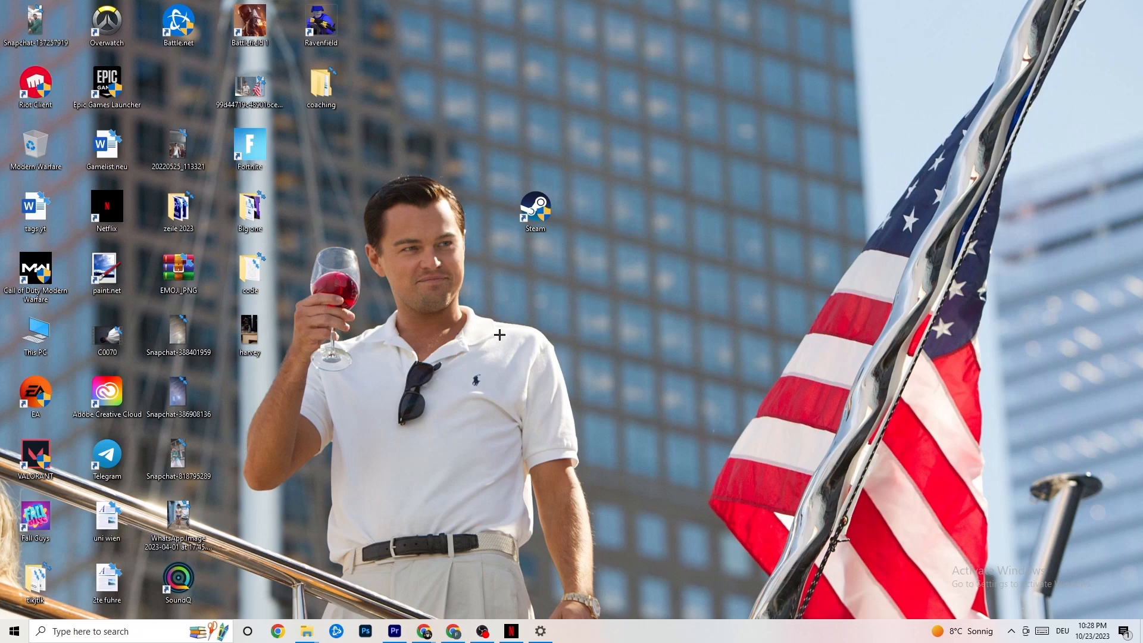
# Open Task Manager maximized and look at the End task option for Google Chrome without ending it
pyautogui.rightClick(635, 639)
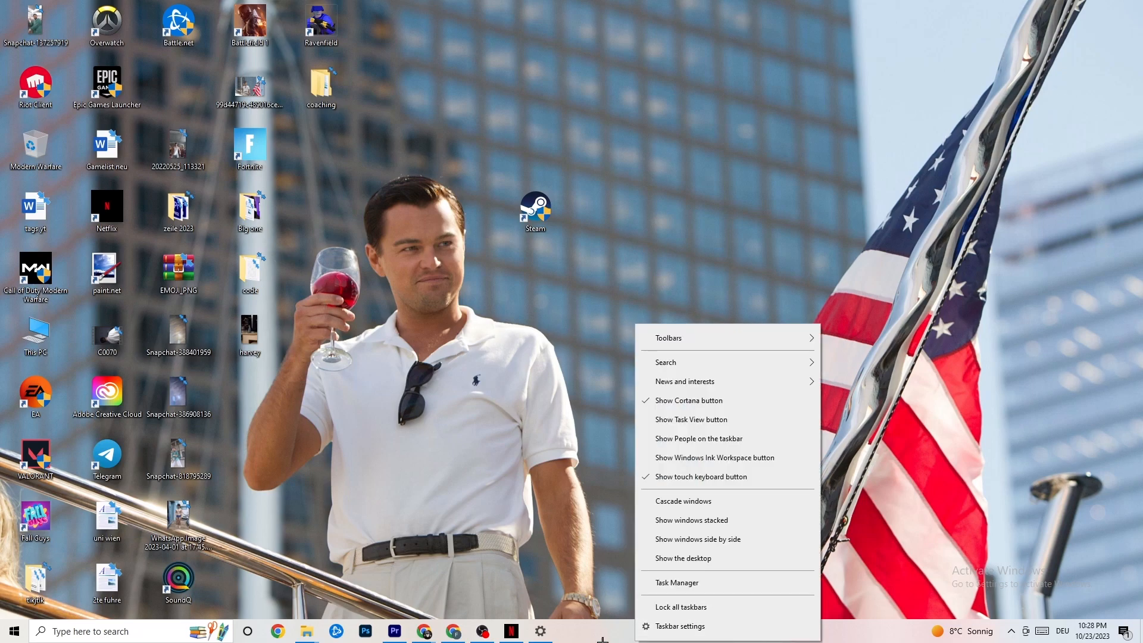
pyautogui.click(683, 582)
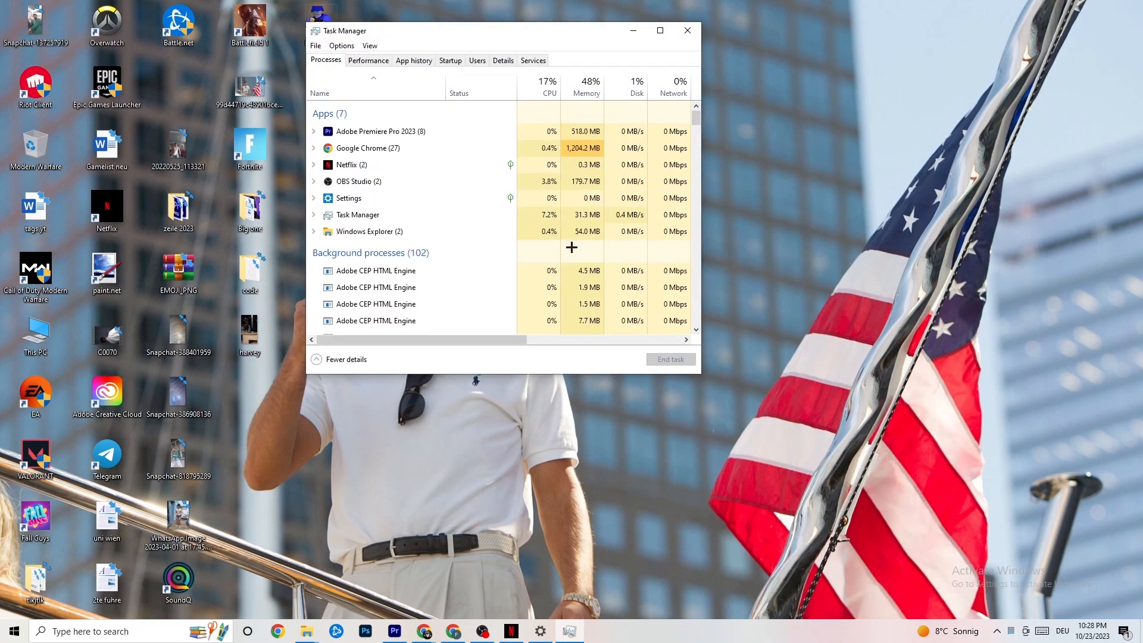
pyautogui.click(659, 30)
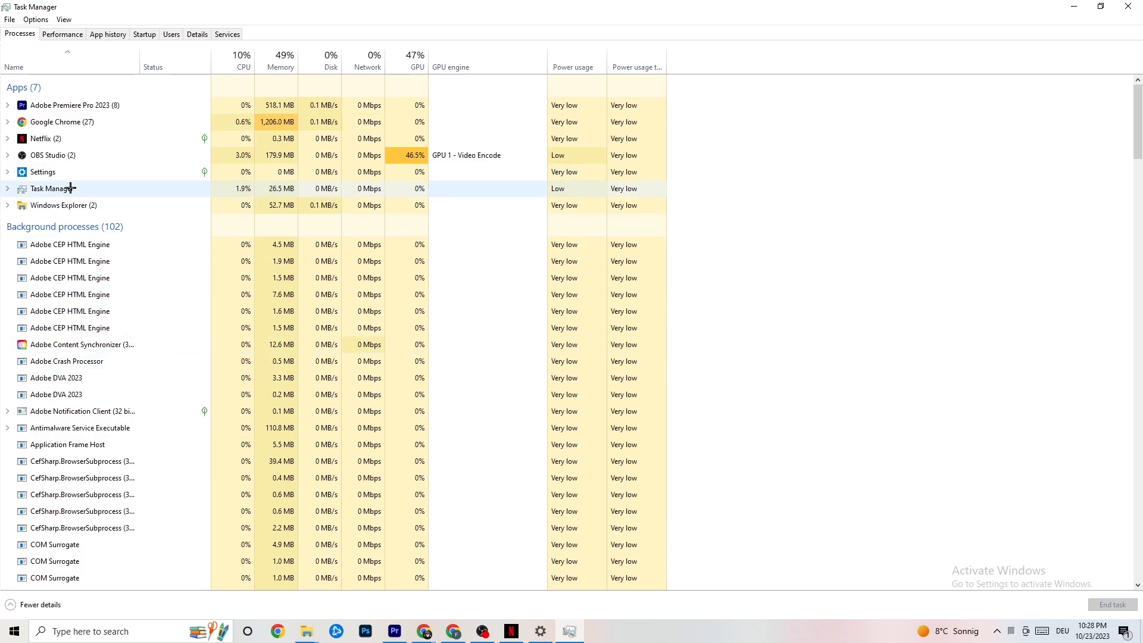
pyautogui.rightClick(83, 123)
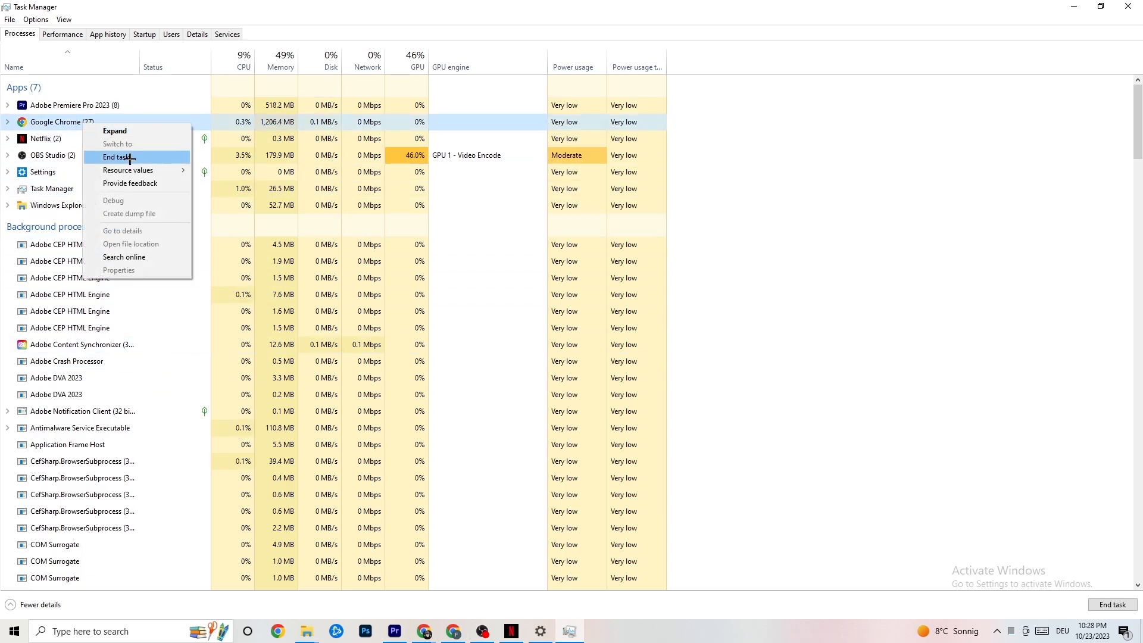
pyautogui.click(797, 146)
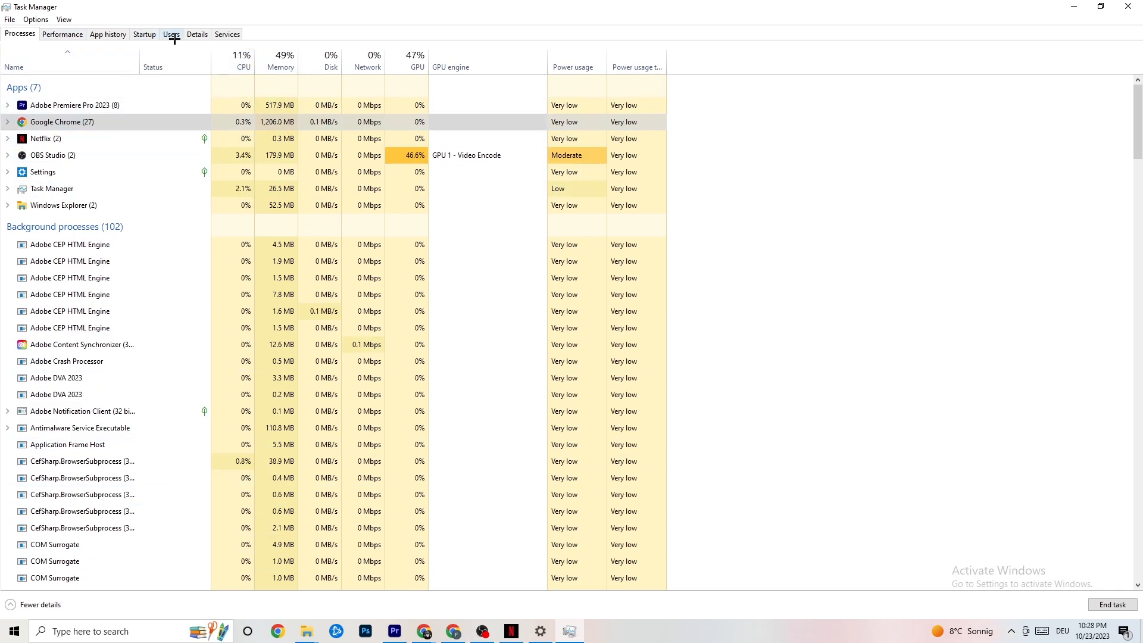
# View the detailed process list and examine the priority levels available for the Adobe Premiere Pro process
pyautogui.click(196, 34)
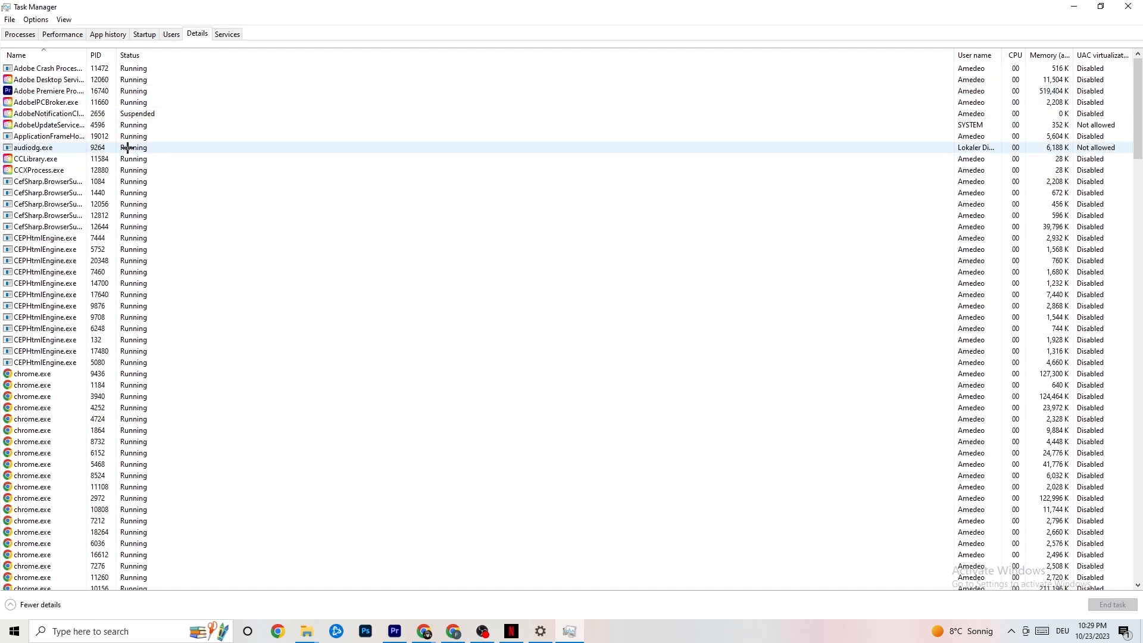
pyautogui.rightClick(62, 94)
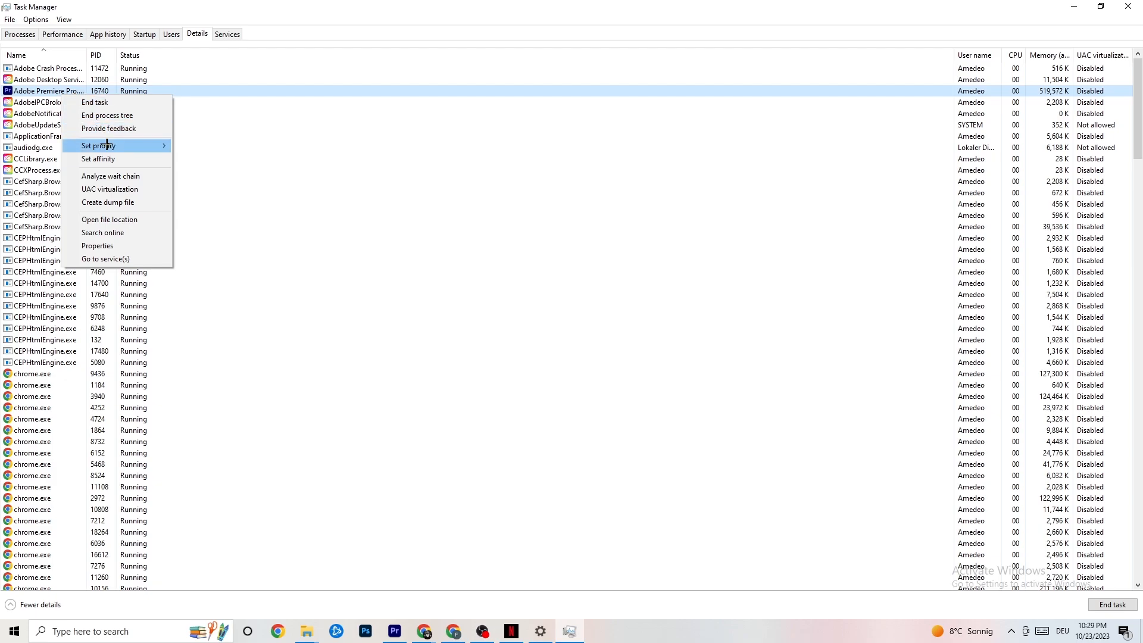
pyautogui.moveTo(108, 146)
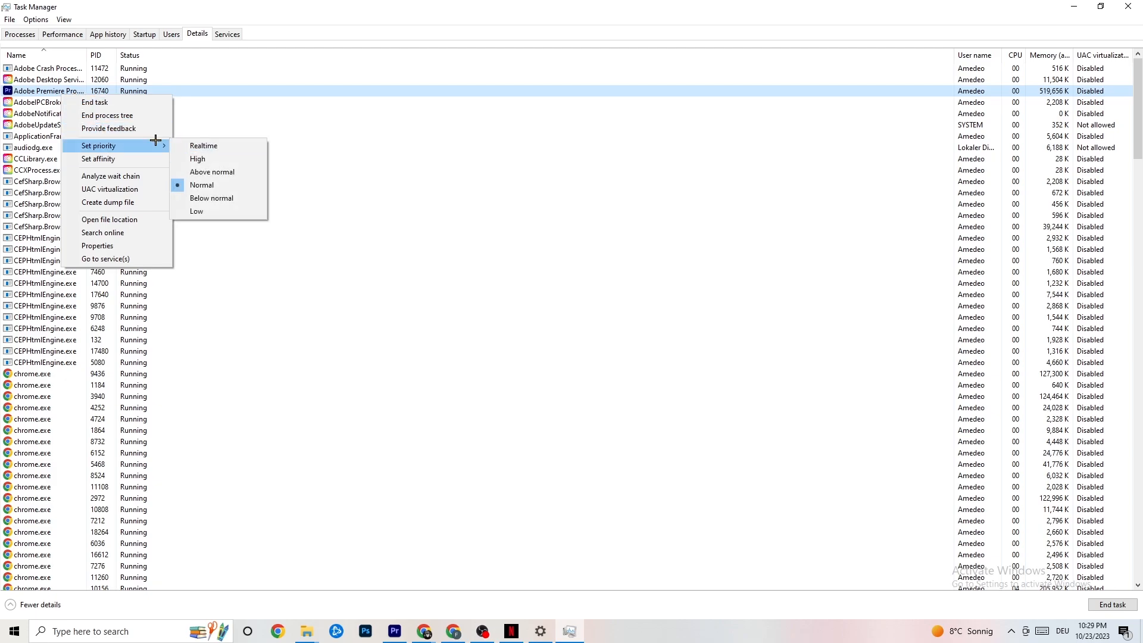
pyautogui.moveTo(157, 142)
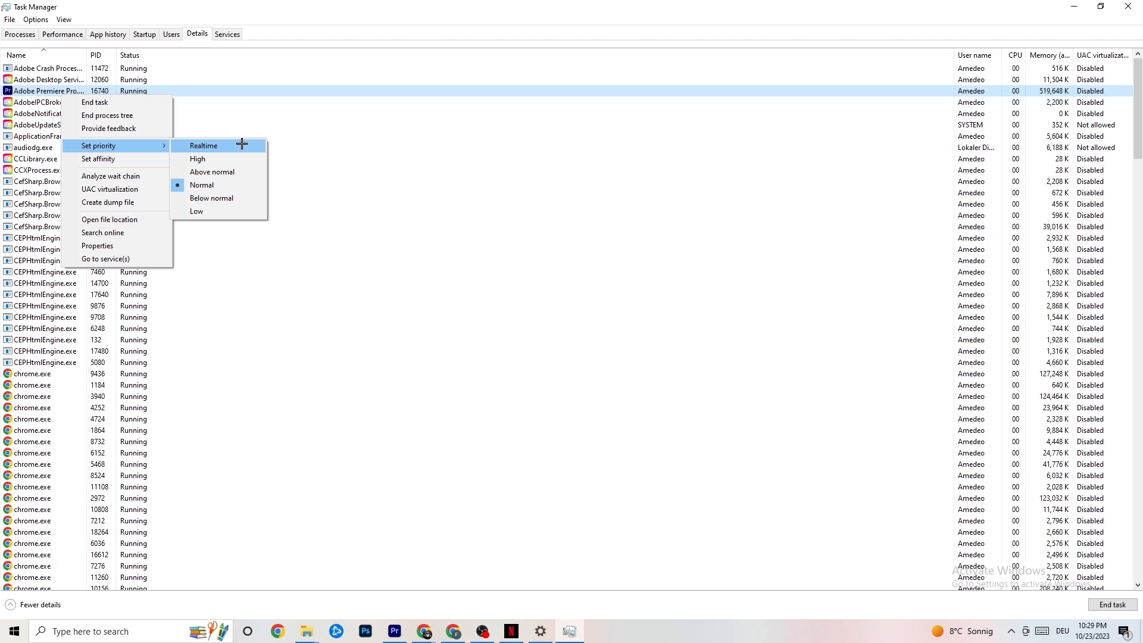
pyautogui.click(309, 125)
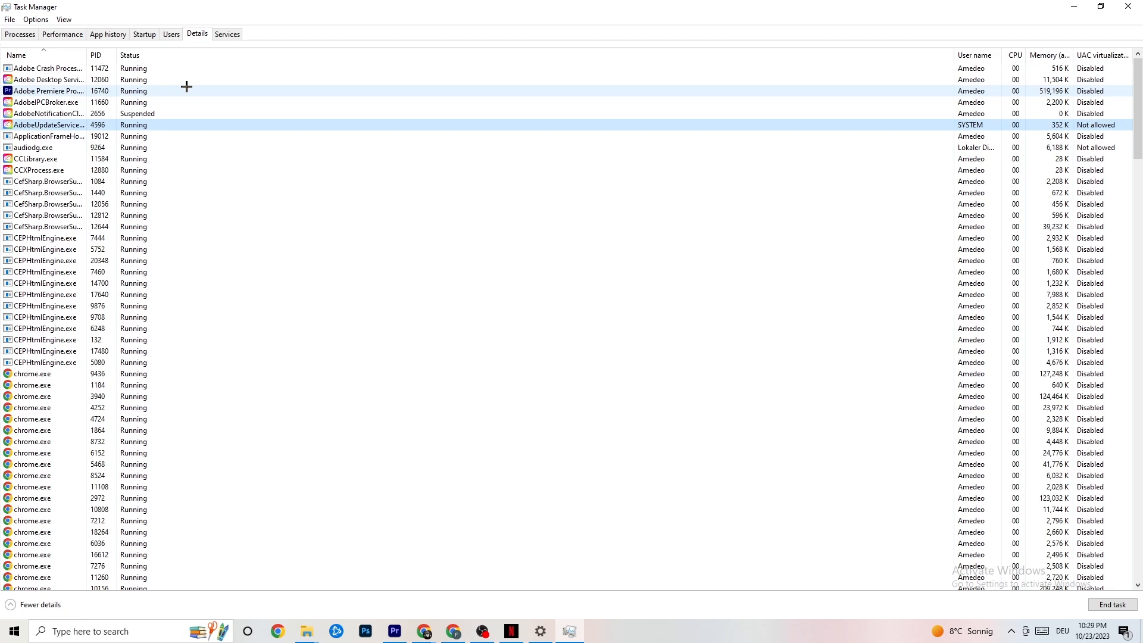
# Review the startup programs and the Disable option for Razer Synapse, then close Task Manager
pyautogui.click(144, 34)
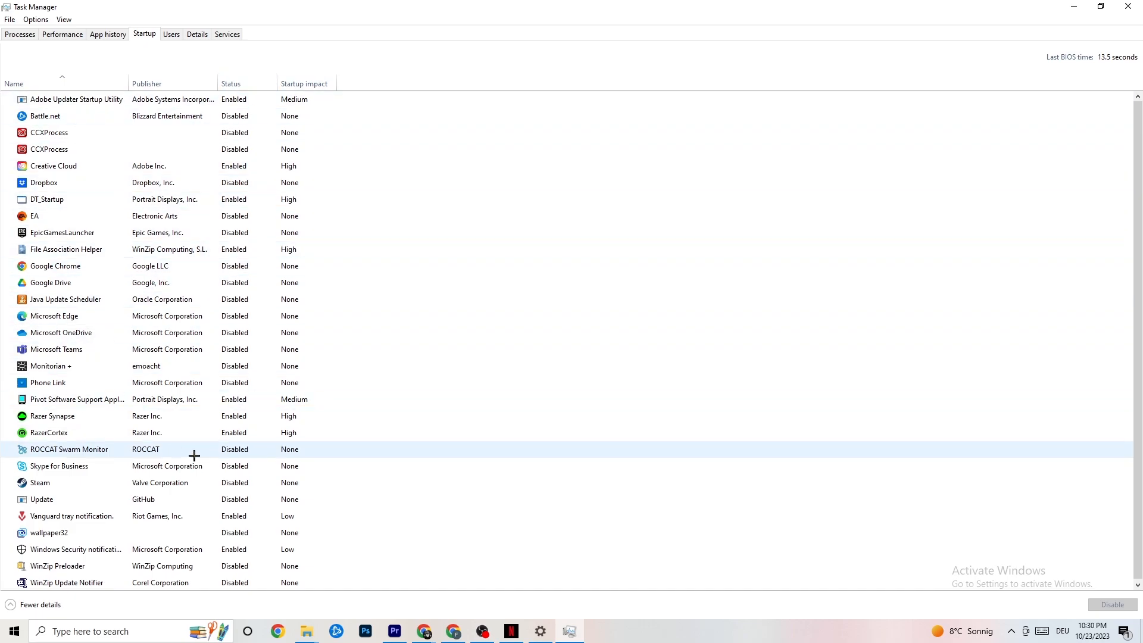
pyautogui.rightClick(232, 417)
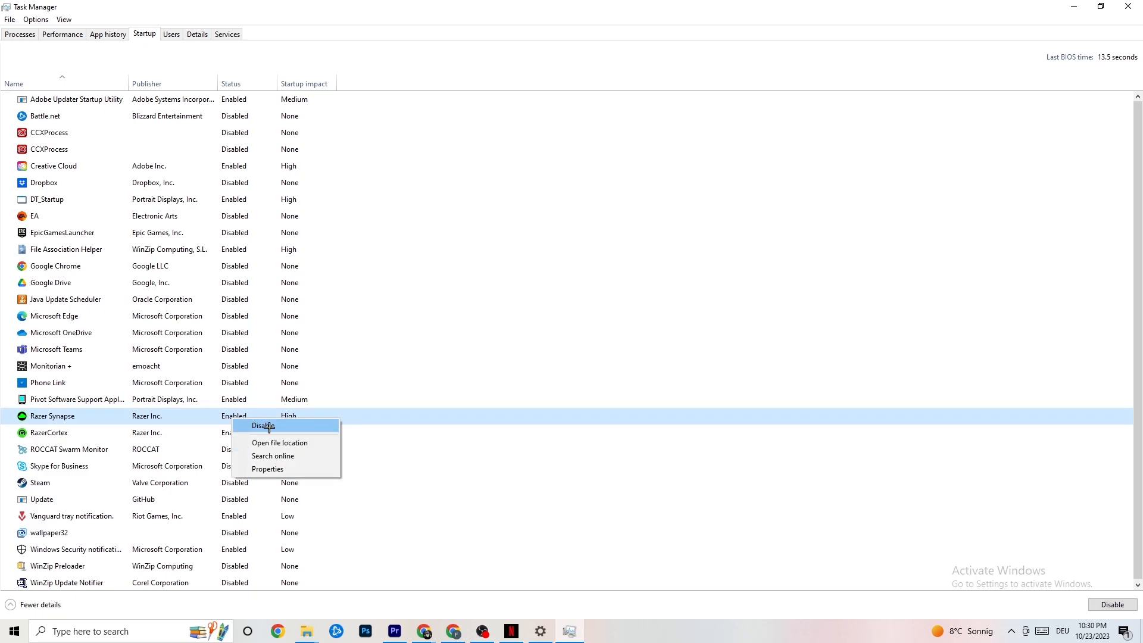
pyautogui.click(589, 61)
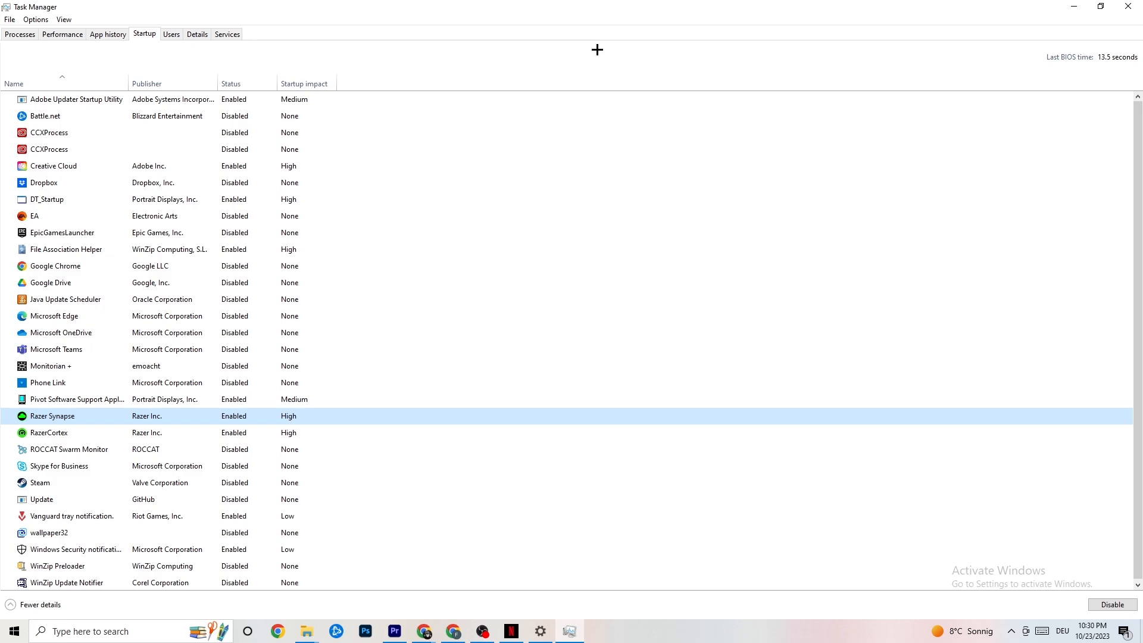
pyautogui.click(1121, 5)
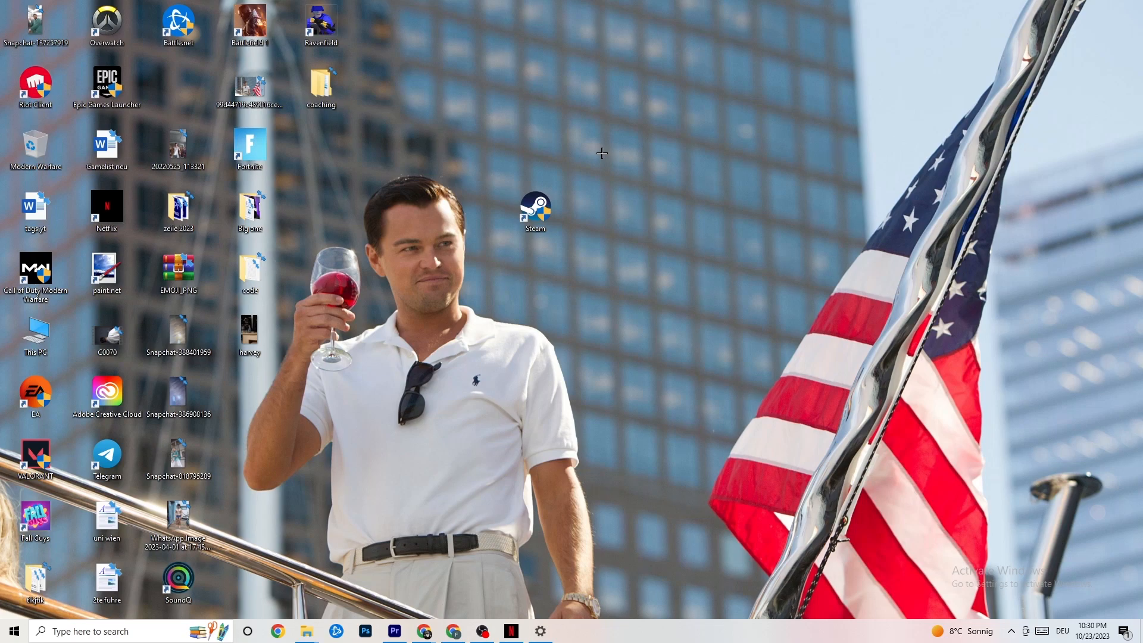
# Open the Windows display settings and check the scaling choices for text, apps and other items
pyautogui.click(8, 638)
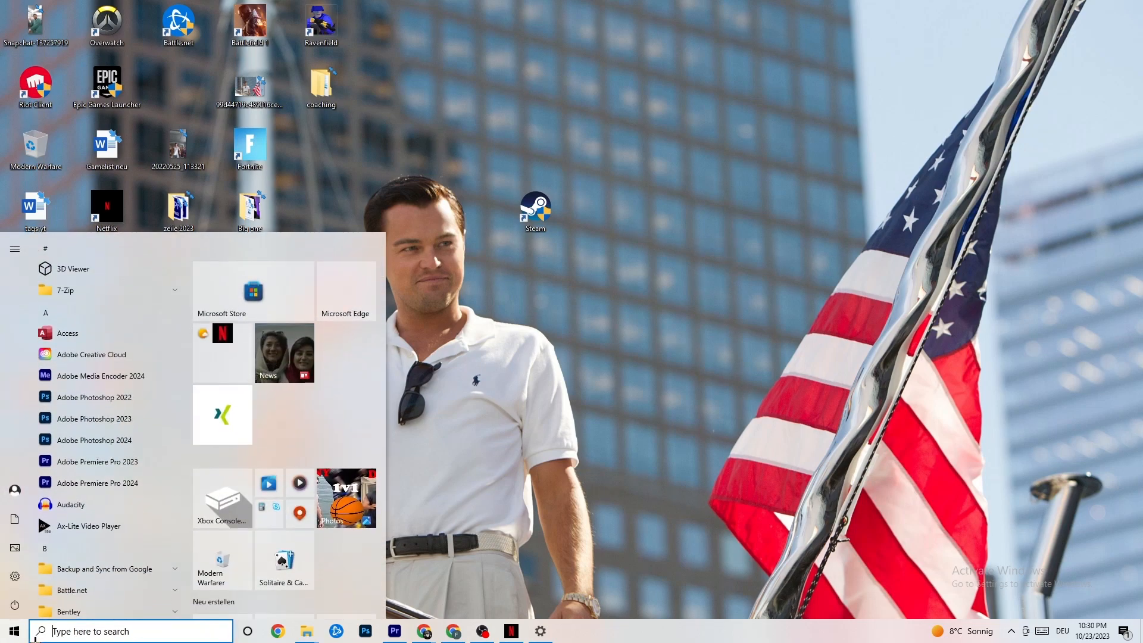
pyautogui.click(15, 575)
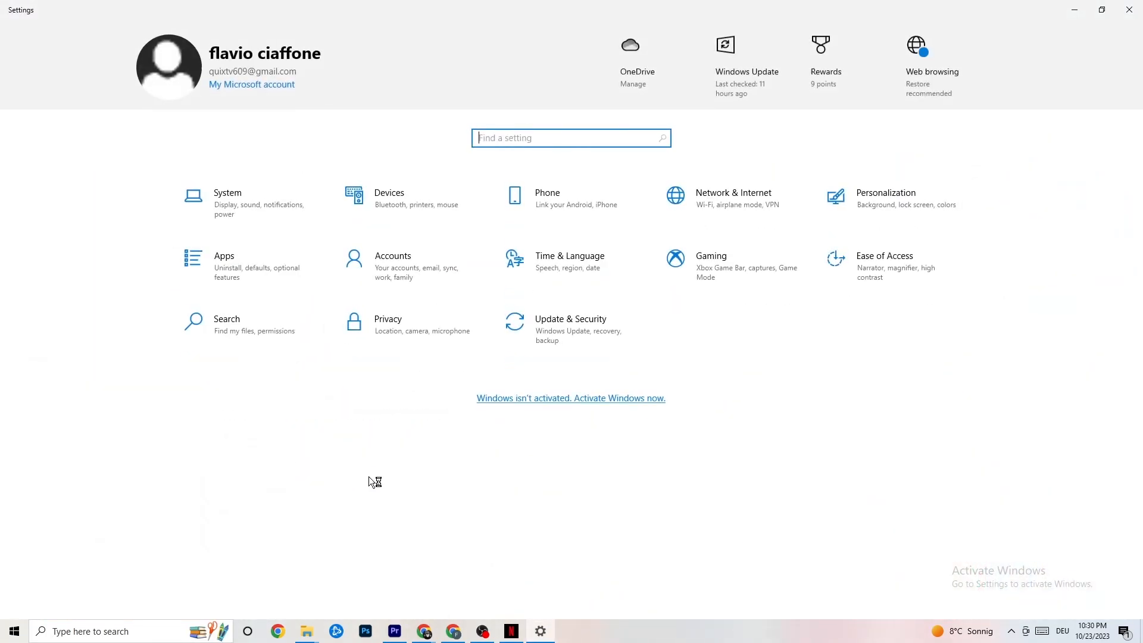
pyautogui.click(249, 201)
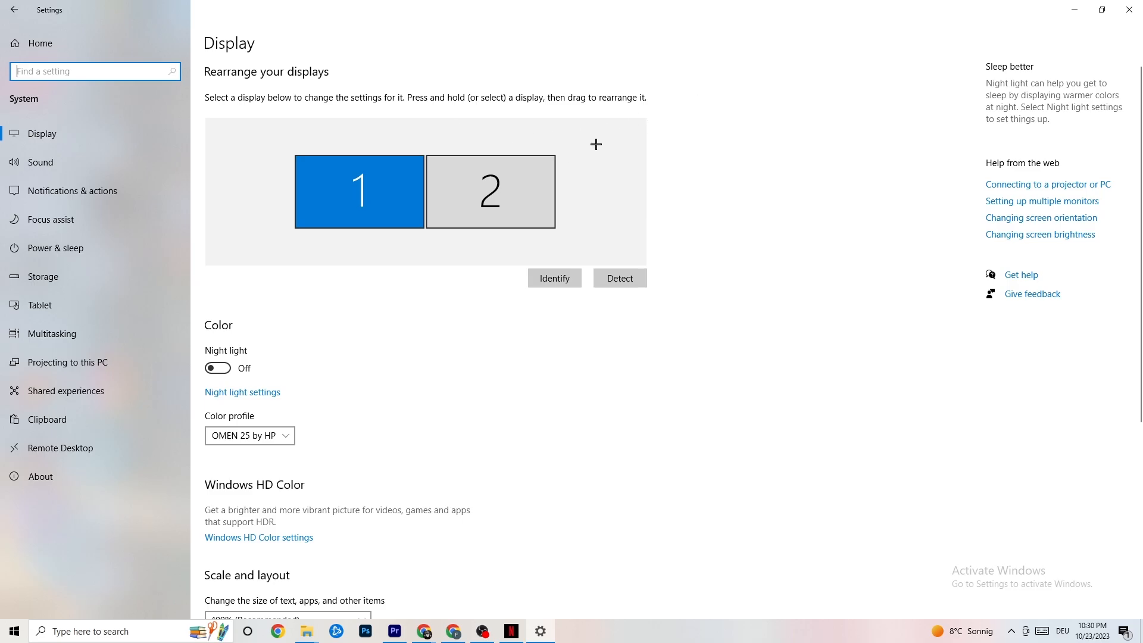
pyautogui.scroll(-5, 555, 133)
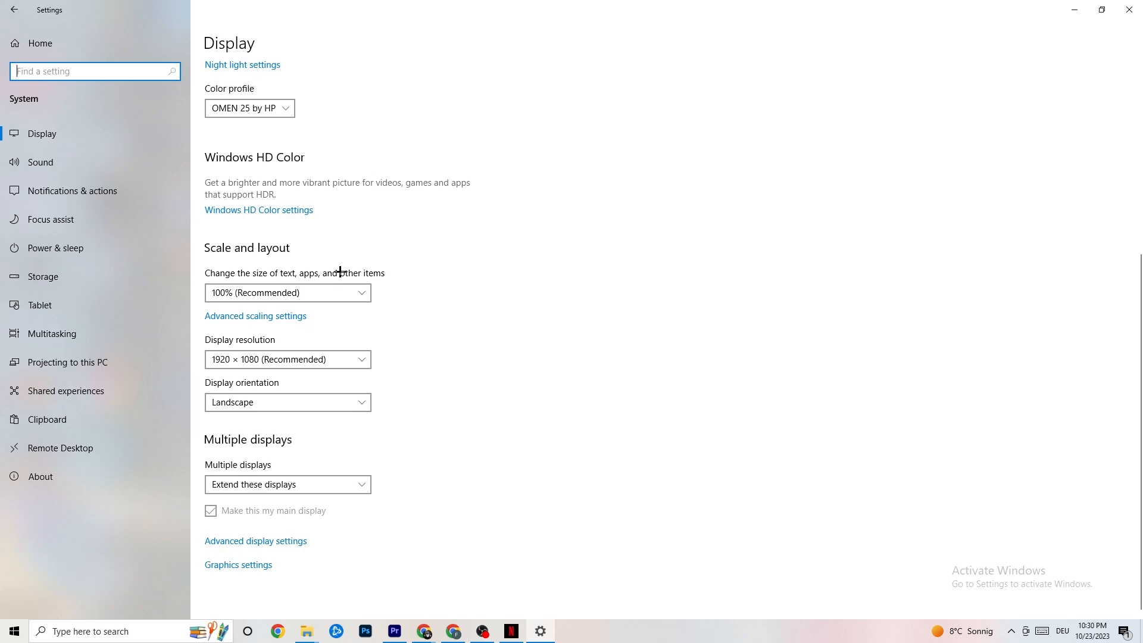
pyautogui.click(332, 292)
pyautogui.click(452, 230)
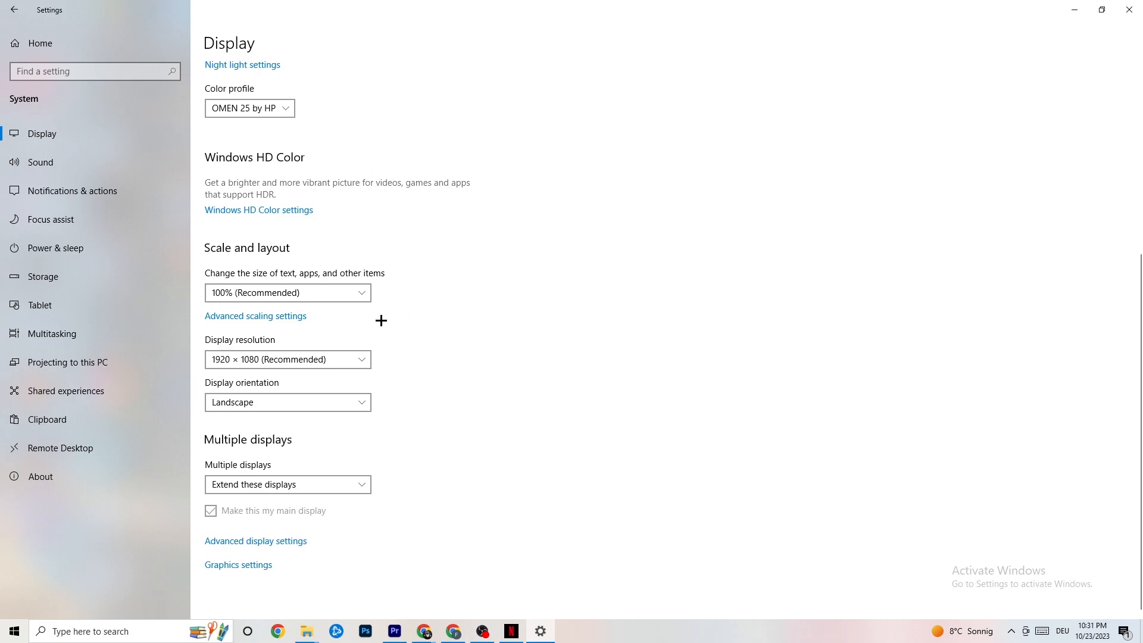
# Examine the available power plans through the additional power settings, then close Power Options
pyautogui.click(71, 245)
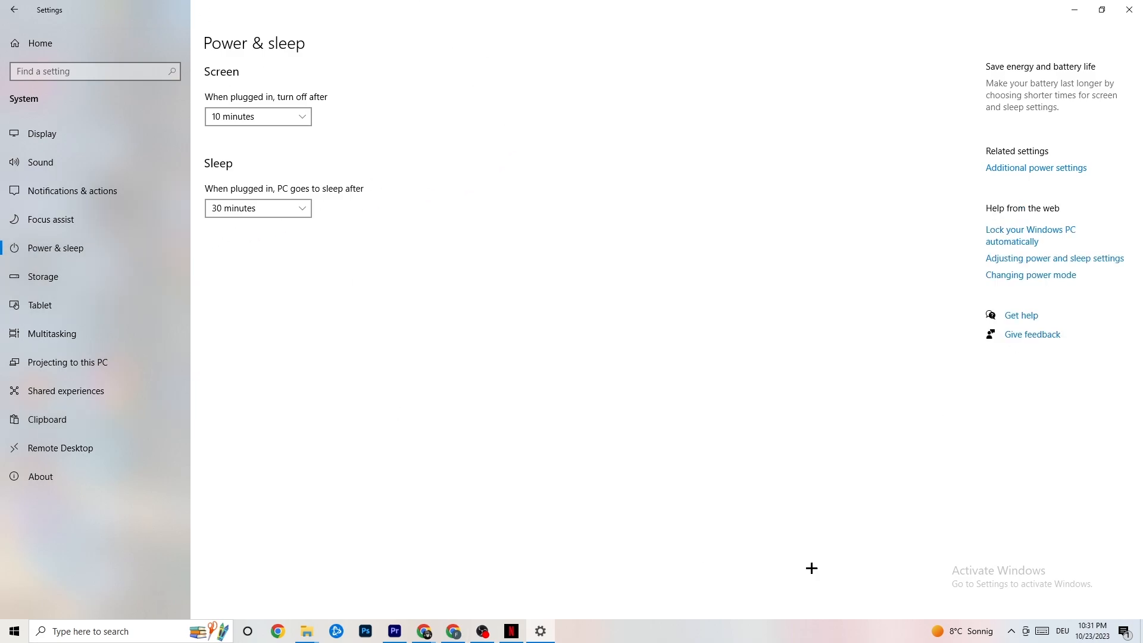
pyautogui.click(1057, 168)
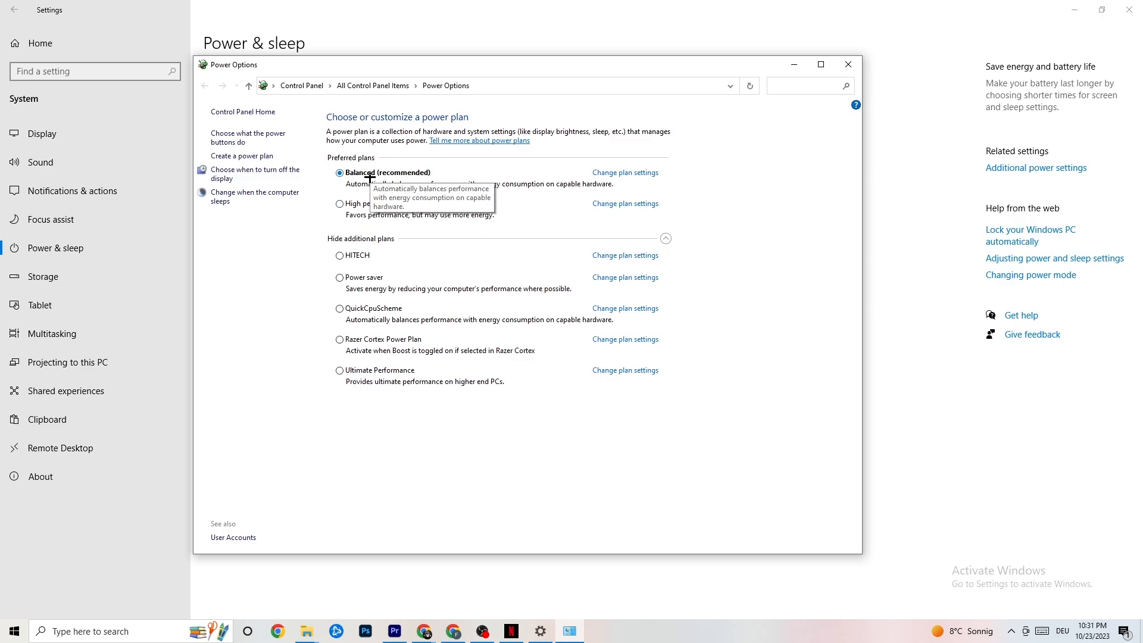
pyautogui.click(848, 63)
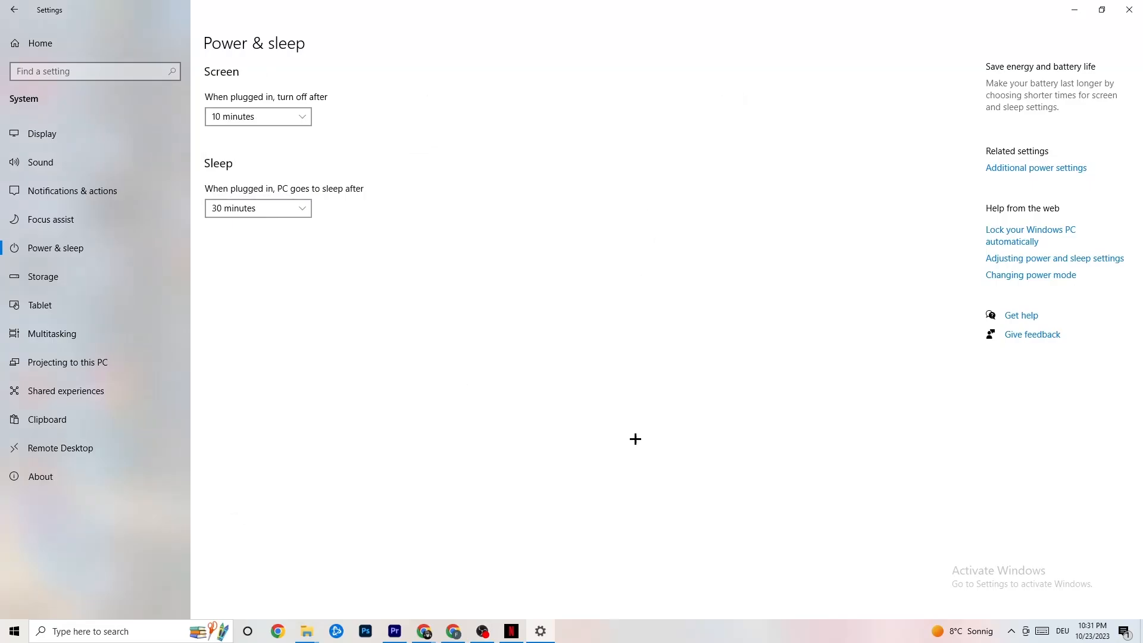
# Open the Storage Sense configuration from the storage settings and check how often Storage Sense can run
pyautogui.click(89, 288)
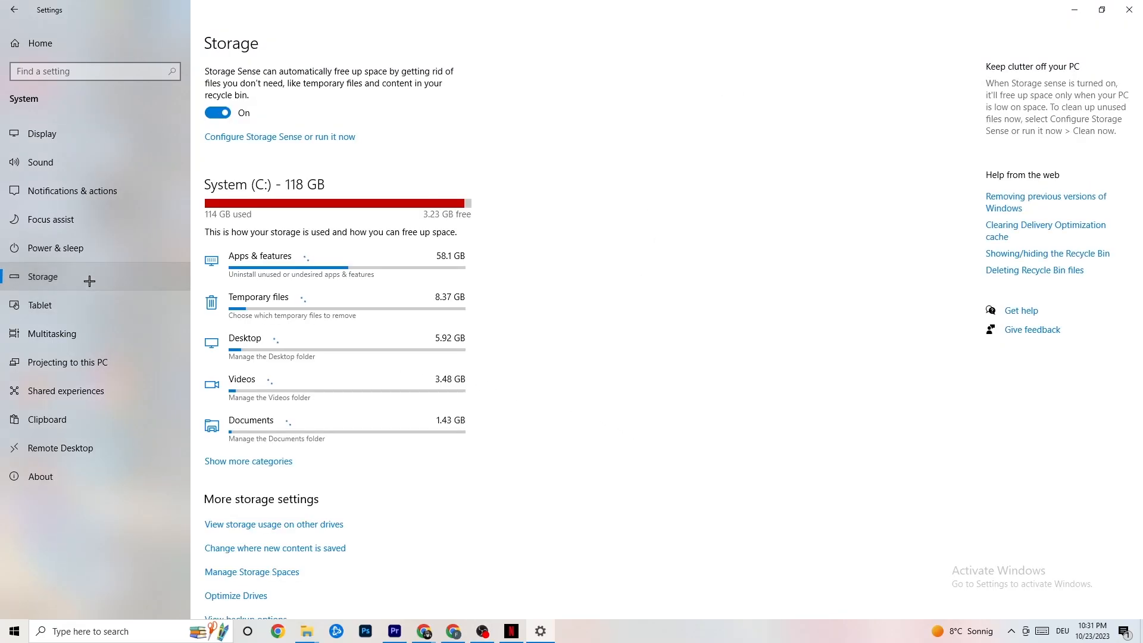
pyautogui.click(271, 138)
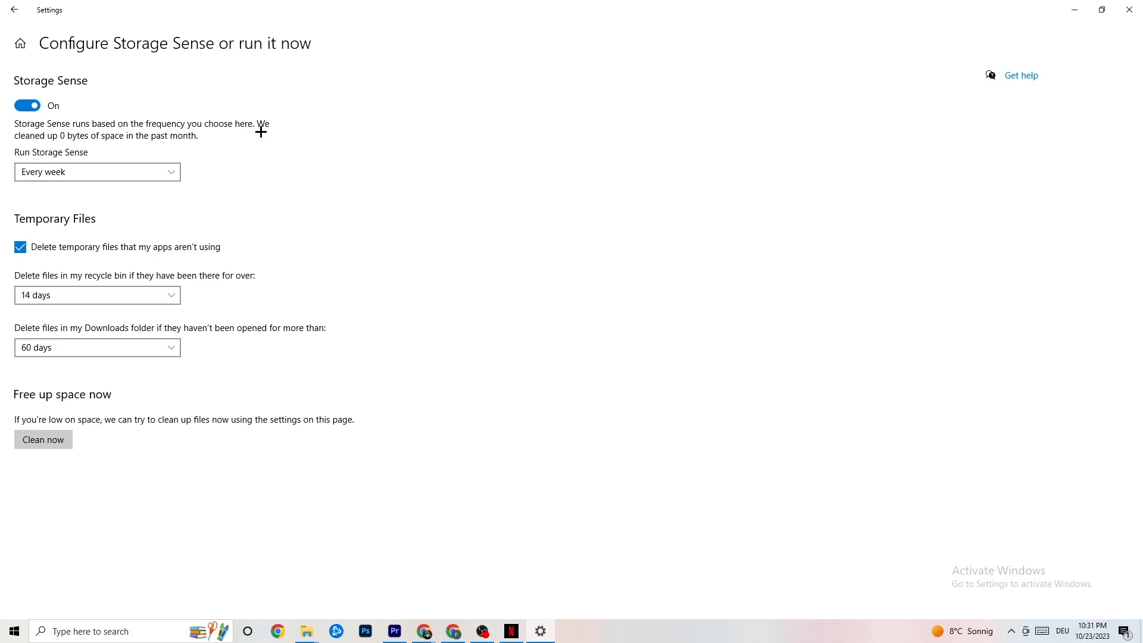
pyautogui.click(131, 172)
pyautogui.click(127, 176)
pyautogui.click(171, 175)
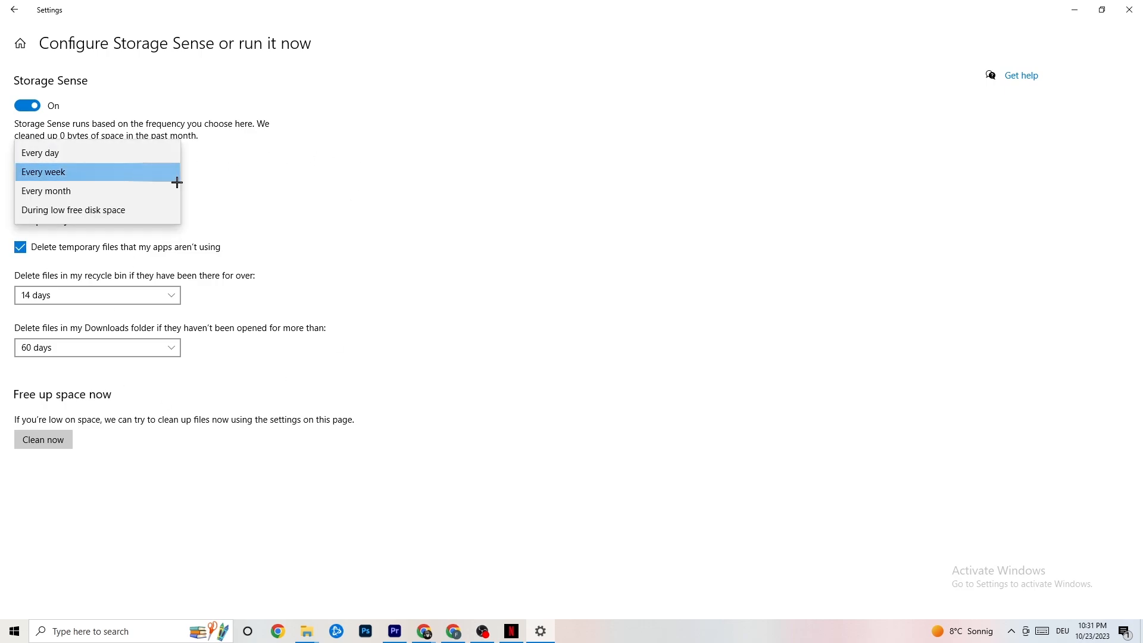
pyautogui.click(303, 236)
# Check the deletion period choices for files in the recycle bin and in the Downloads folder
pyautogui.click(132, 291)
pyautogui.click(403, 239)
pyautogui.click(149, 347)
pyautogui.click(487, 289)
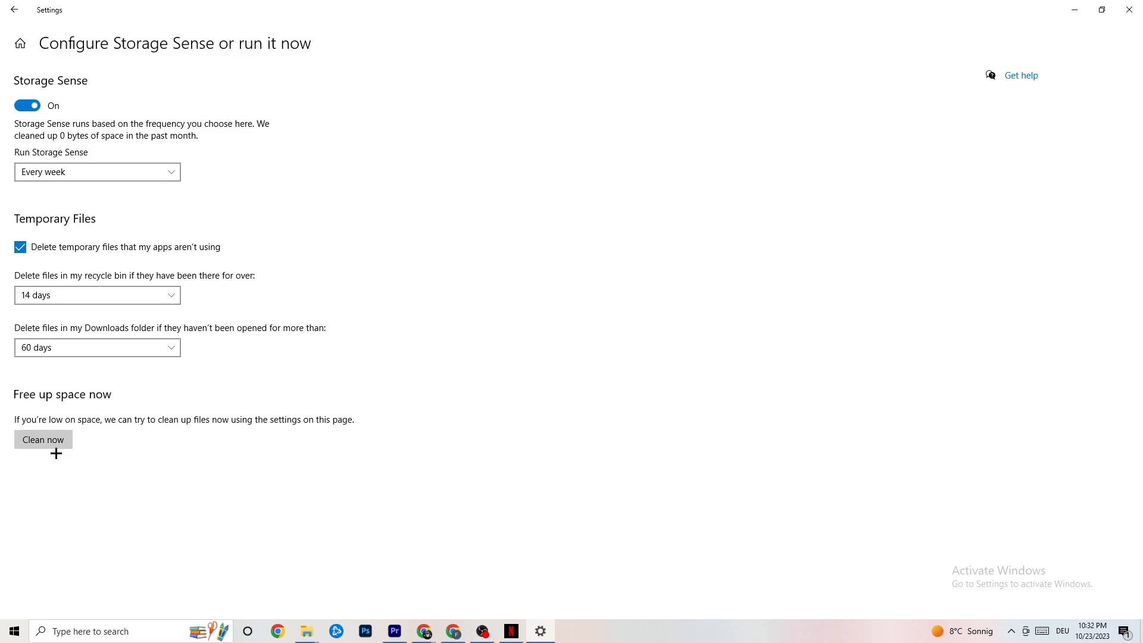
# Leave the storage settings and review the Gaming settings for Captures and Game Mode
pyautogui.click(11, 3)
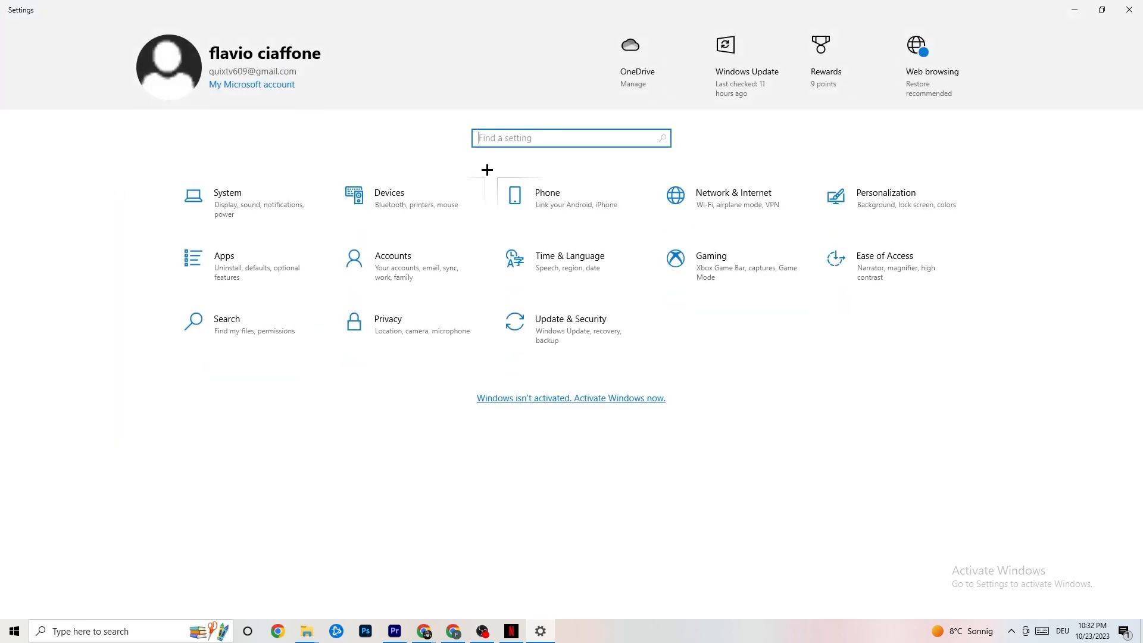
pyautogui.click(761, 272)
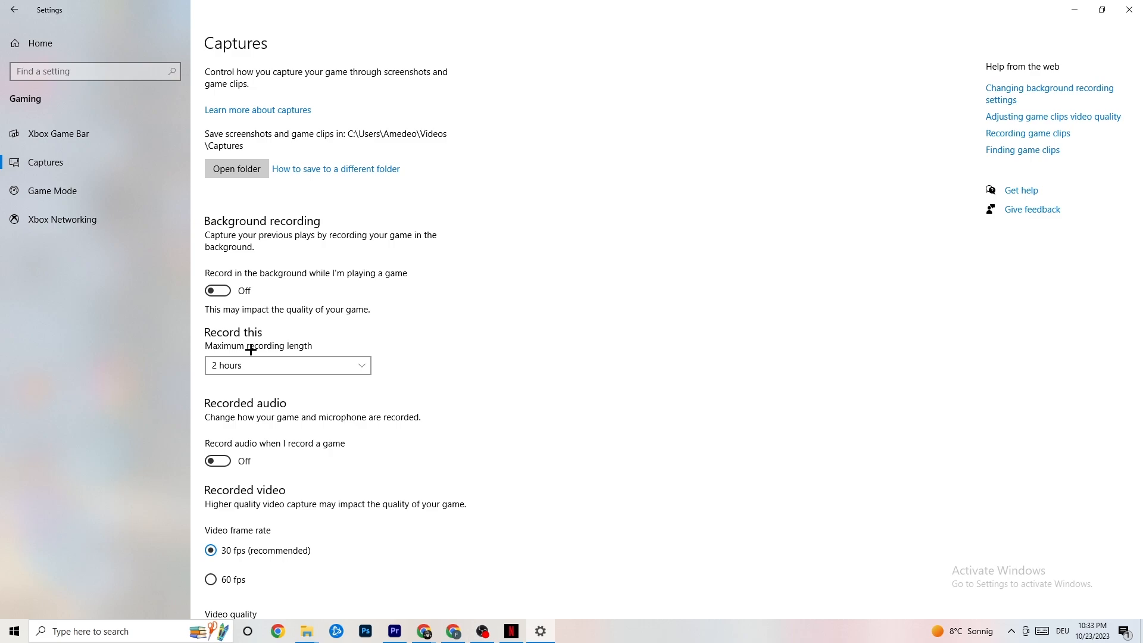
pyautogui.click(106, 198)
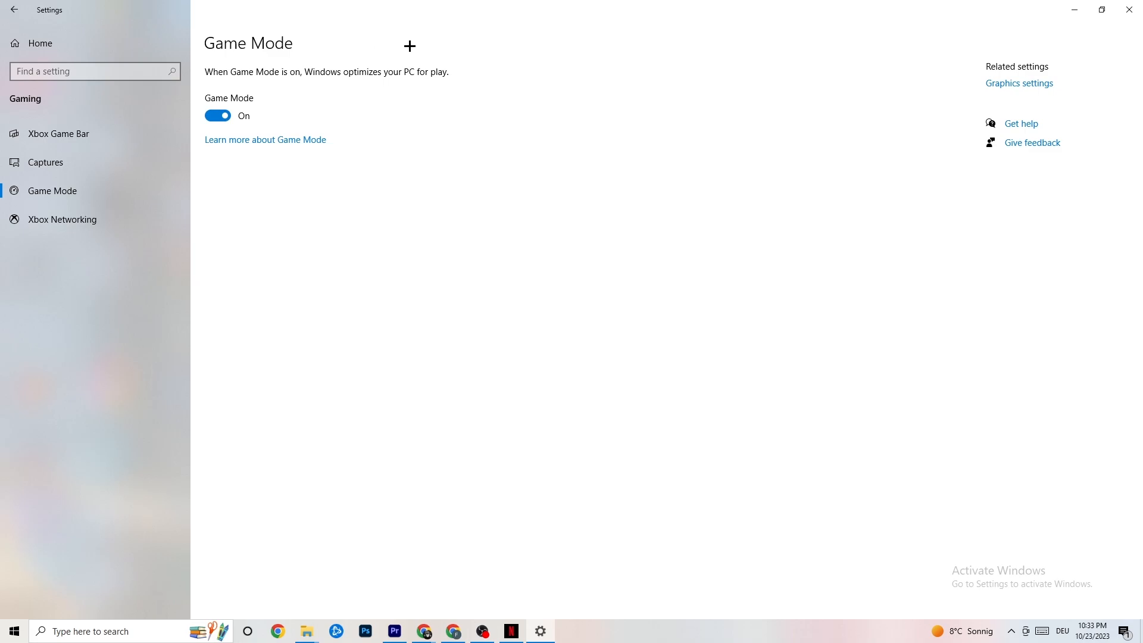
# Review the Troubleshoot and Windows Update pages under Update & Security, then close Settings
pyautogui.click(14, 10)
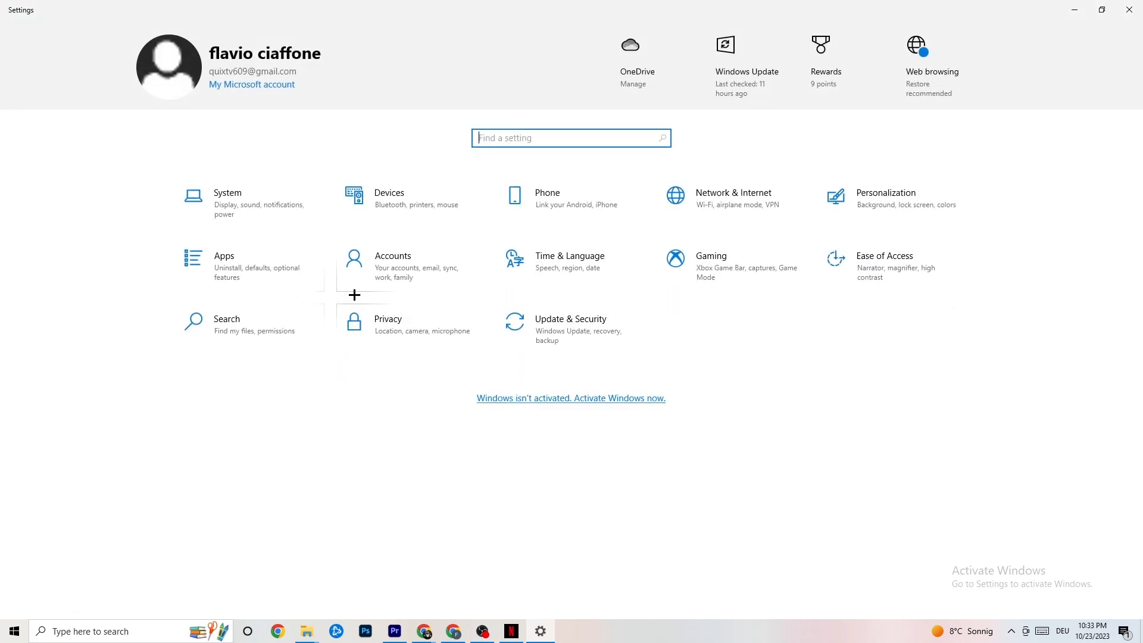
pyautogui.click(597, 339)
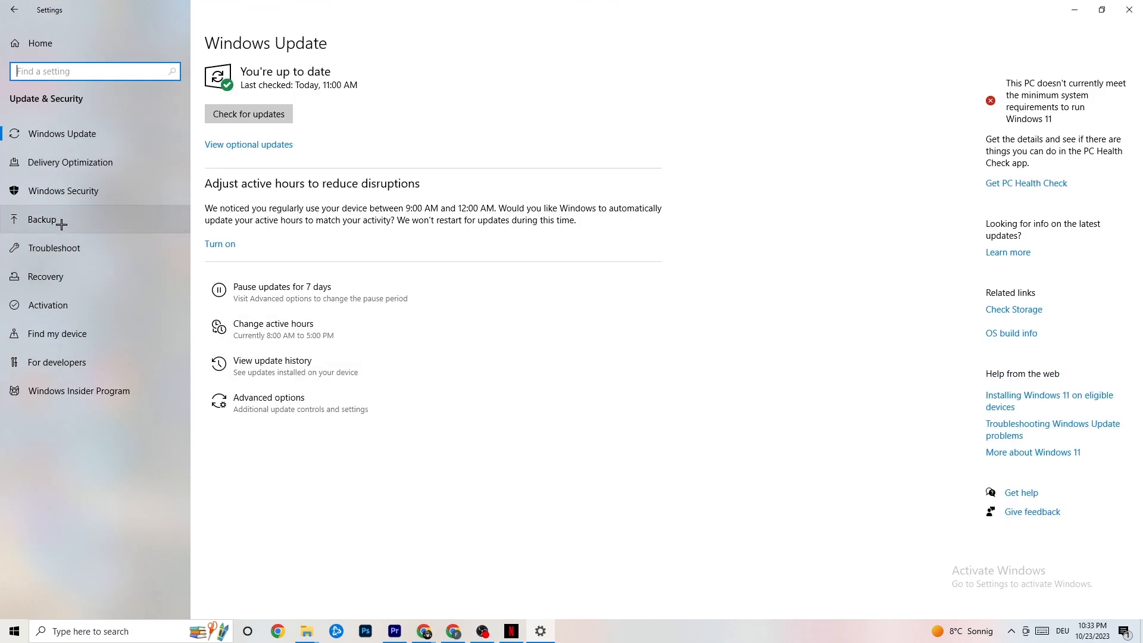
pyautogui.click(65, 245)
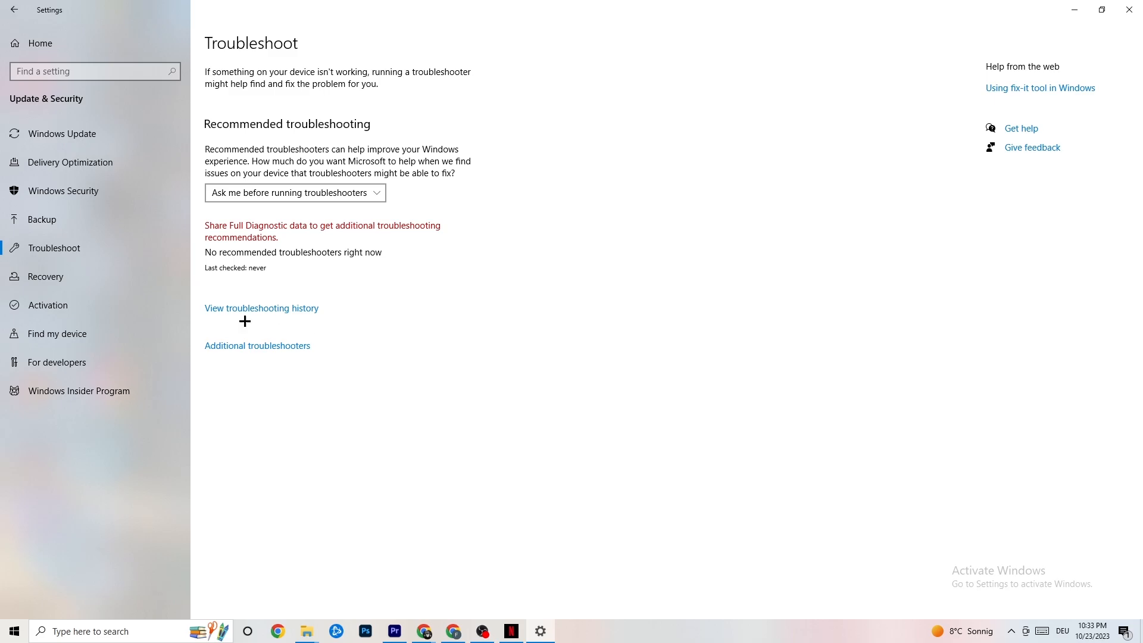
pyautogui.click(91, 135)
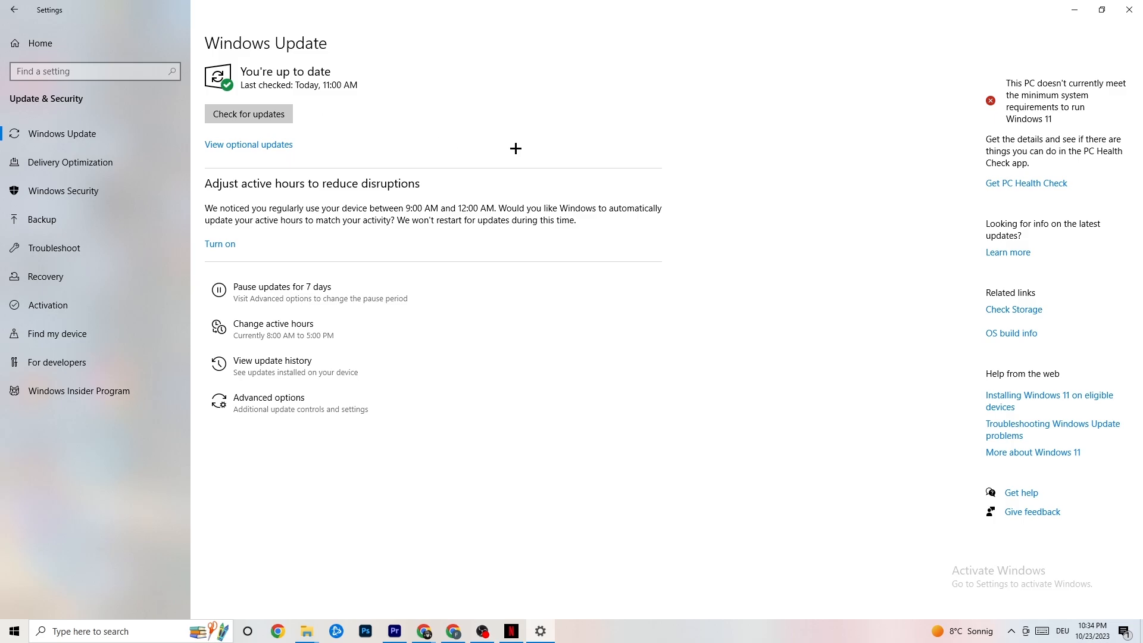
pyautogui.click(1116, 13)
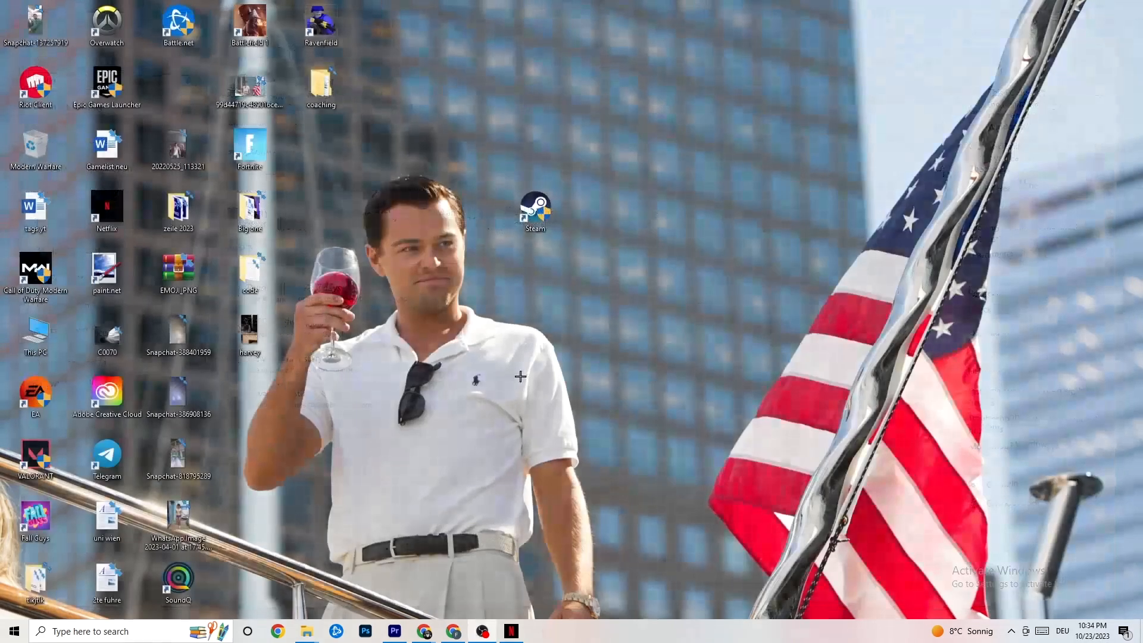